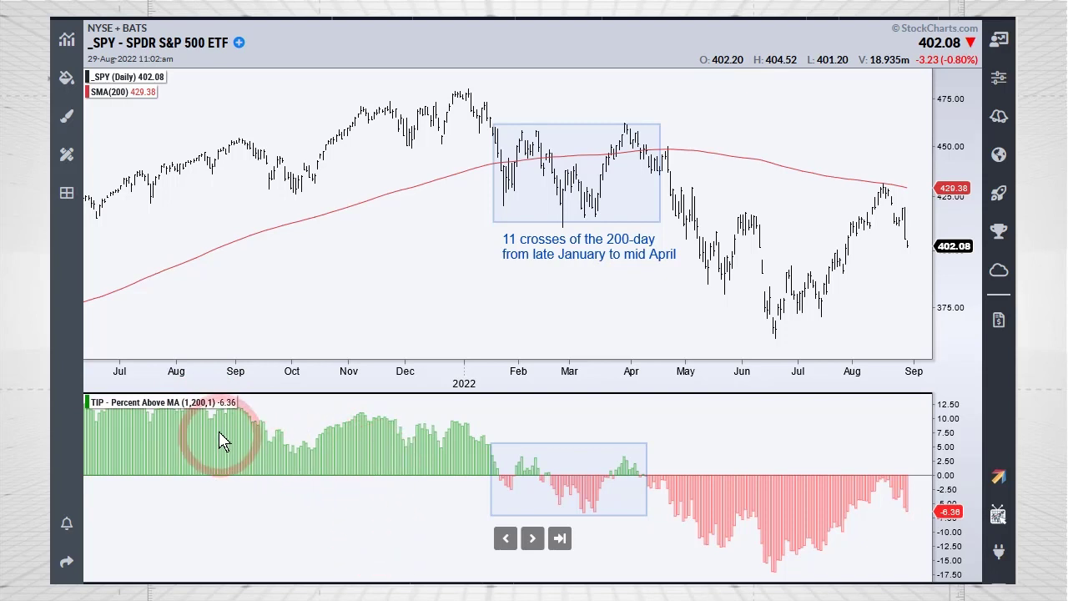
Step: Review the TIP Percent Above MA indicator's settings, including its fast and slow SMA periods, and close them
{"action": "left_click", "coordinate": [66, 41]}
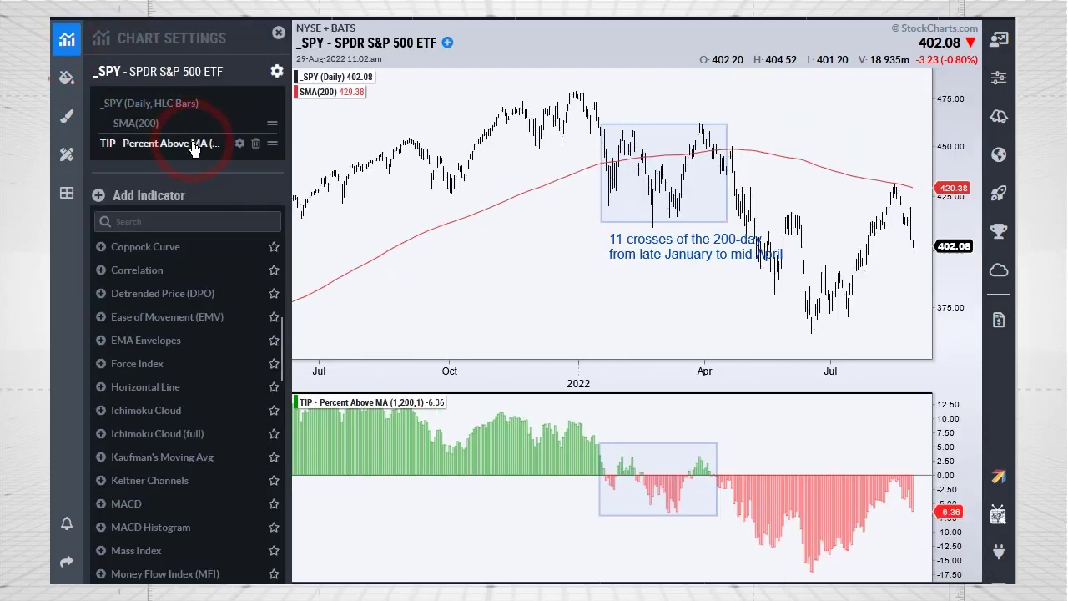
{"action": "left_click", "coordinate": [171, 143]}
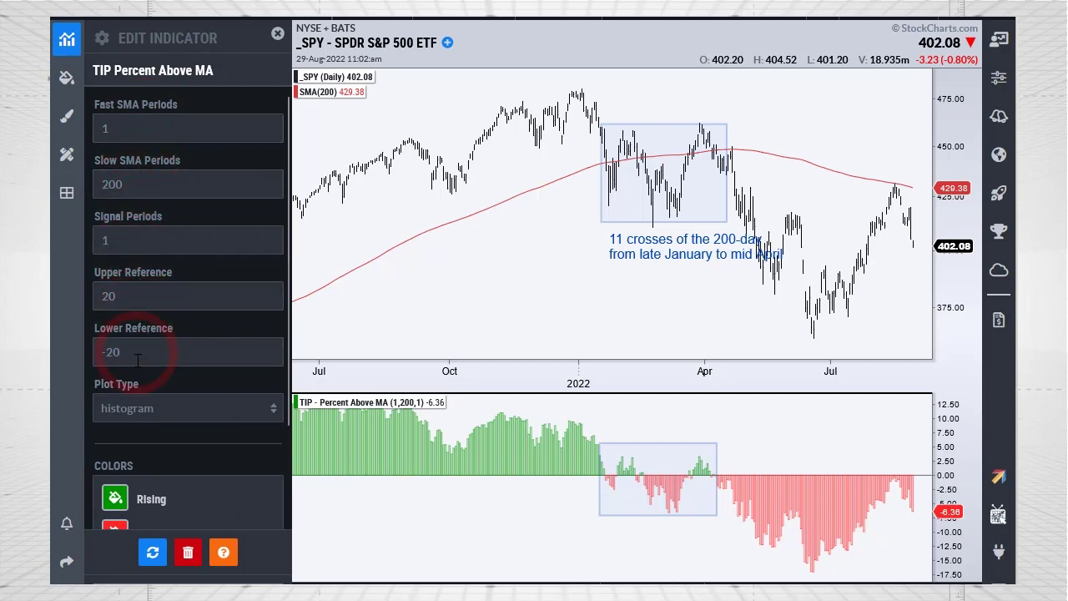
{"action": "left_click", "coordinate": [68, 46]}
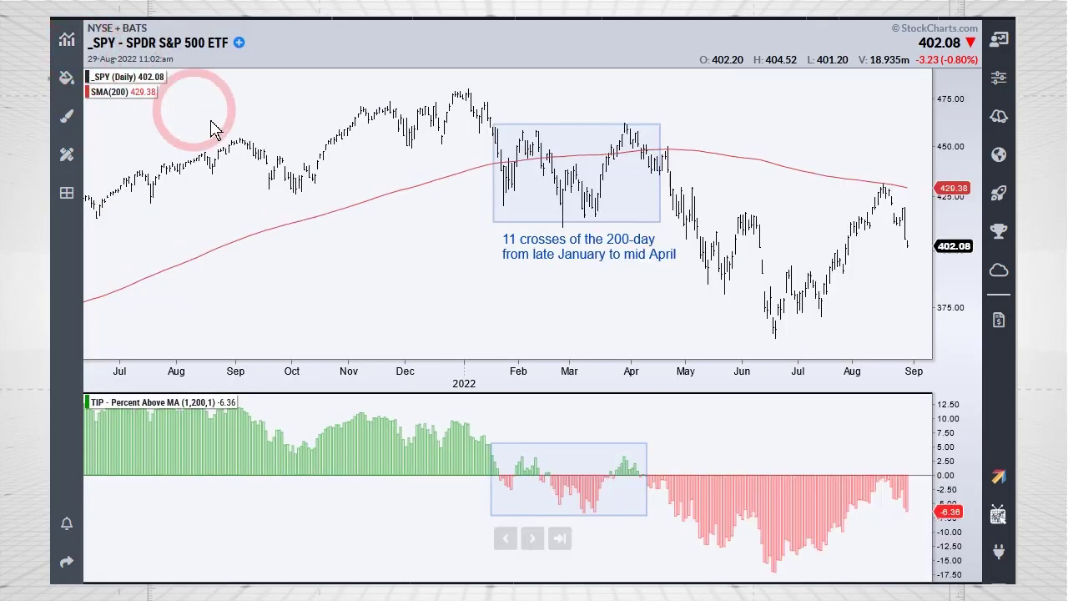
Step: Browse the available ACP plug-ins to find Trend Investor PRO Indicator Edge, and close the list
{"action": "left_click", "coordinate": [1001, 555]}
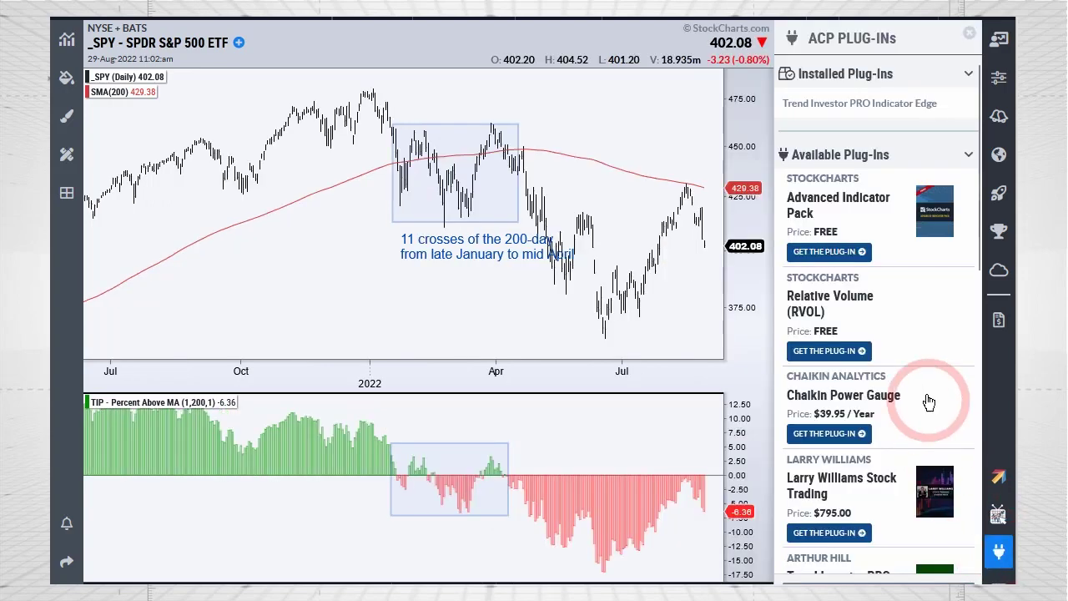
{"action": "scroll", "coordinate": [921, 359], "scroll_direction": "down", "scroll_amount": 5}
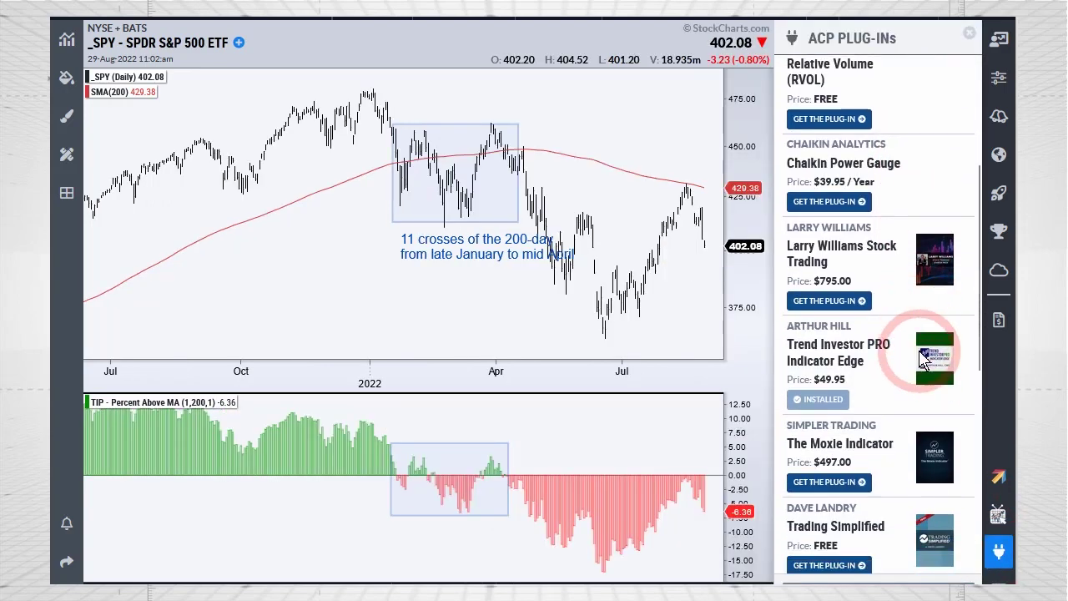
{"action": "scroll", "coordinate": [922, 358], "scroll_direction": "down", "scroll_amount": 2}
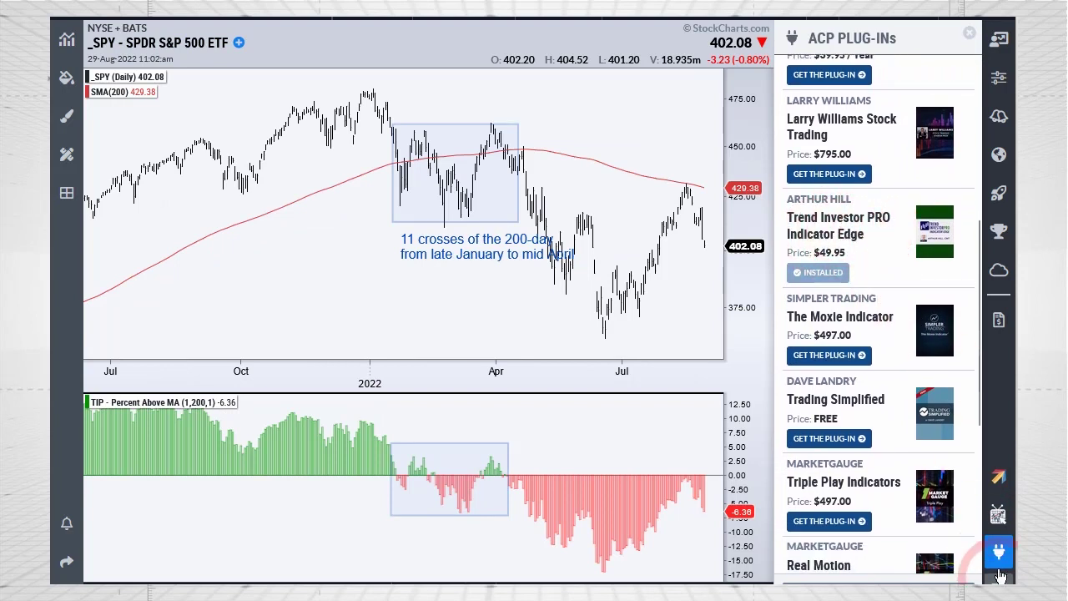
{"action": "left_click", "coordinate": [998, 553]}
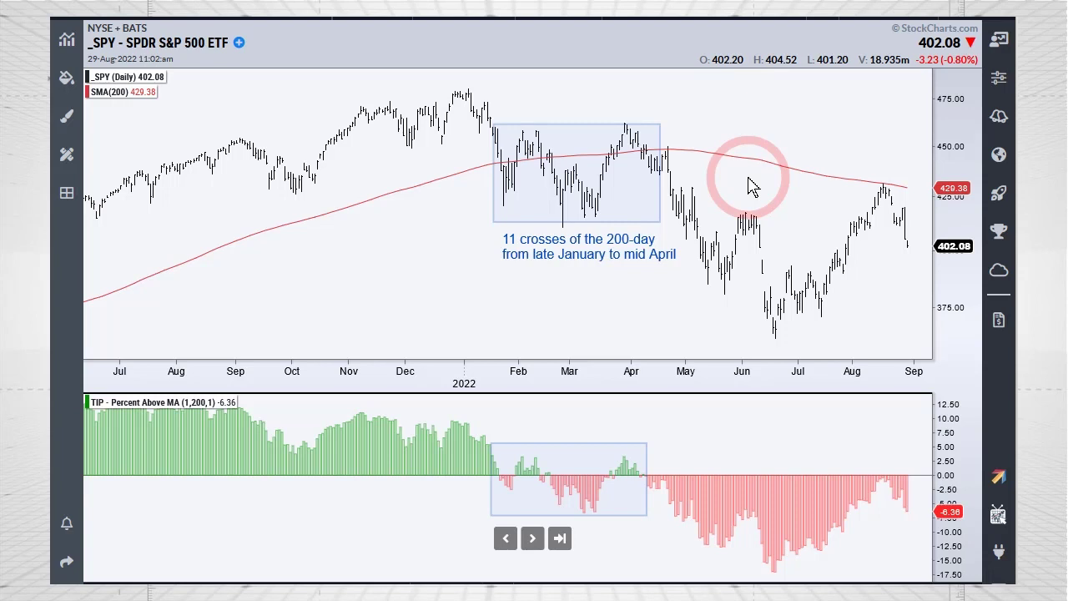
Step: Examine the SPY price crosses of the 200-day SMA in the highlighted late January to mid April 2022 range
{"action": "left_click", "coordinate": [527, 125]}
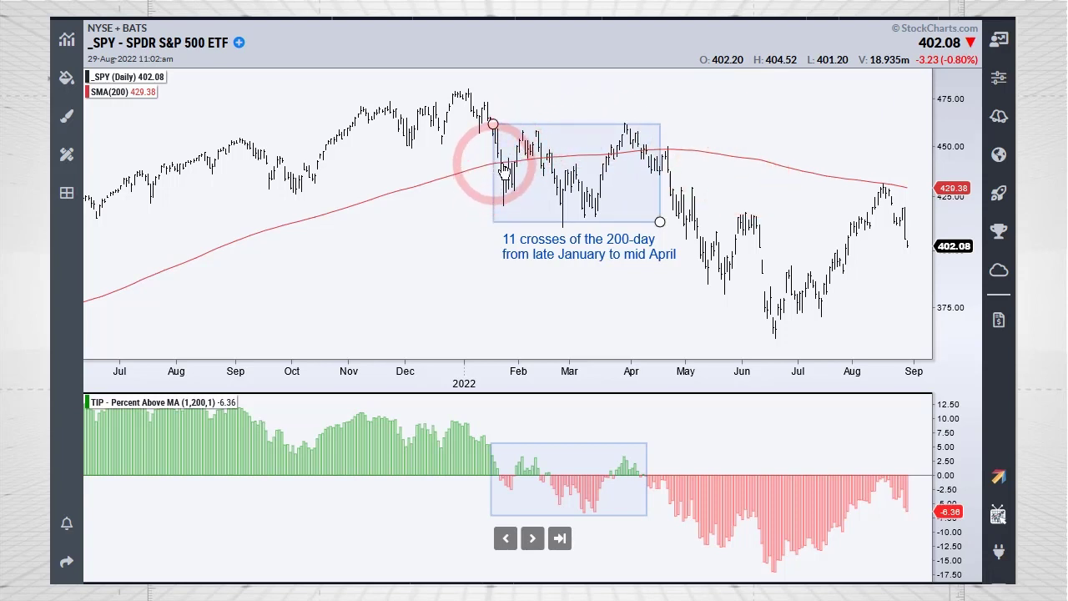
{"action": "left_click", "coordinate": [514, 262]}
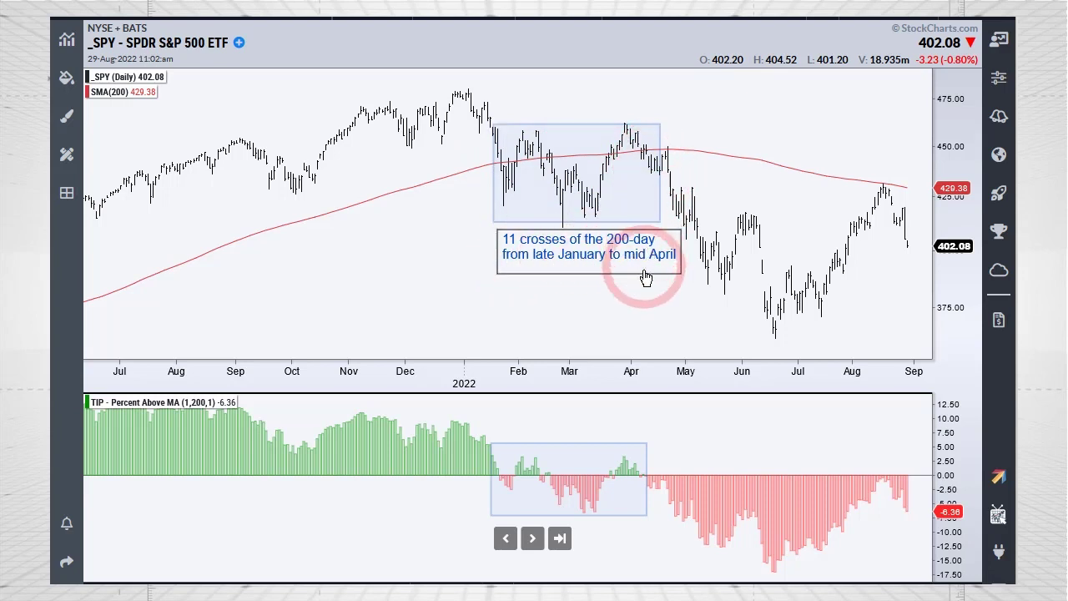
{"action": "left_click", "coordinate": [637, 507]}
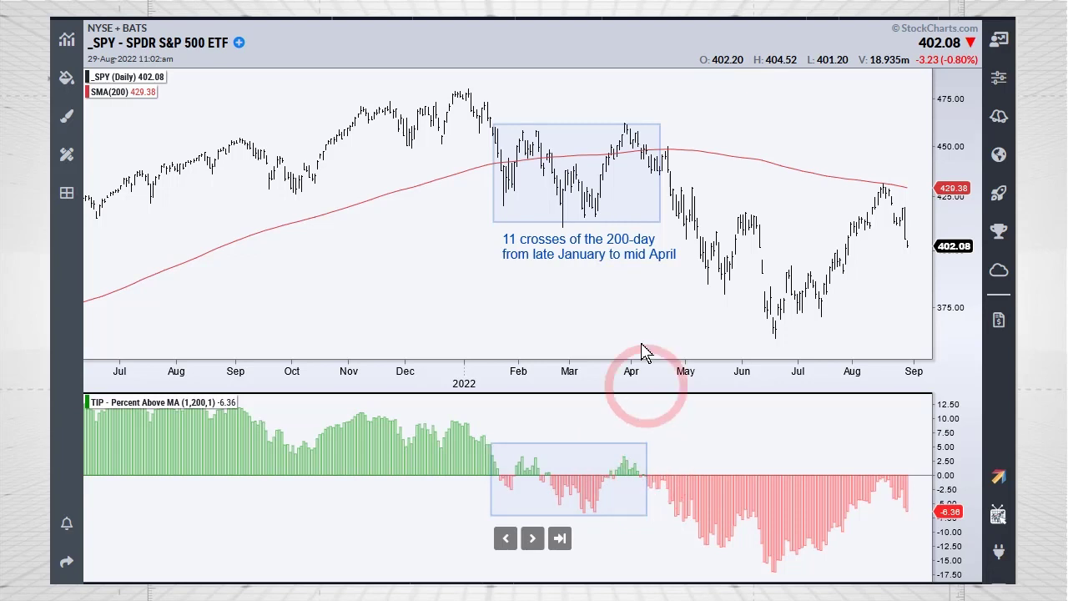
{"action": "left_click", "coordinate": [645, 174]}
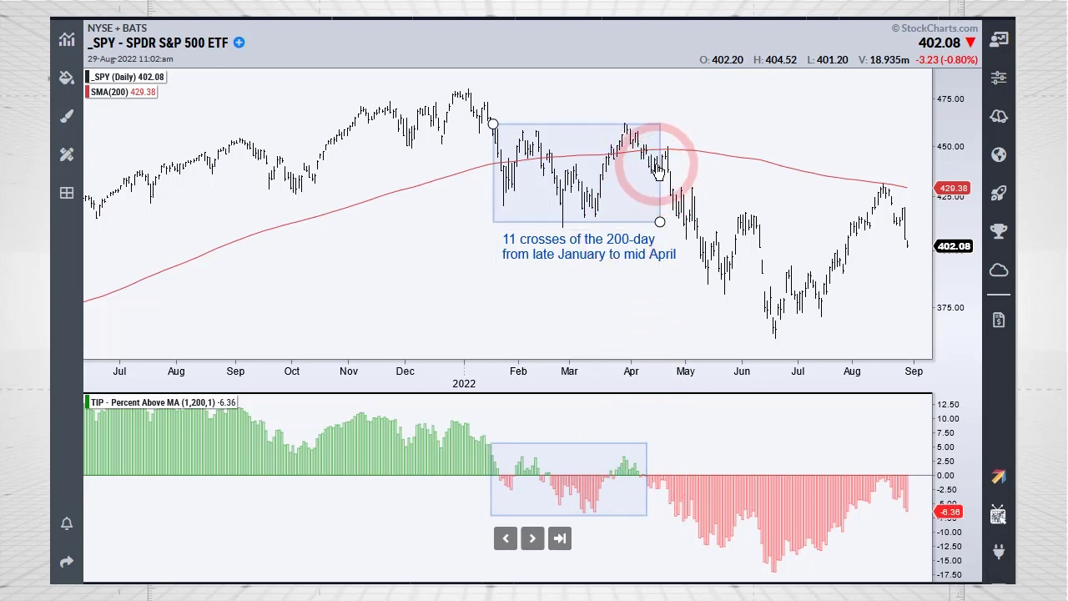
{"action": "left_click", "coordinate": [725, 259]}
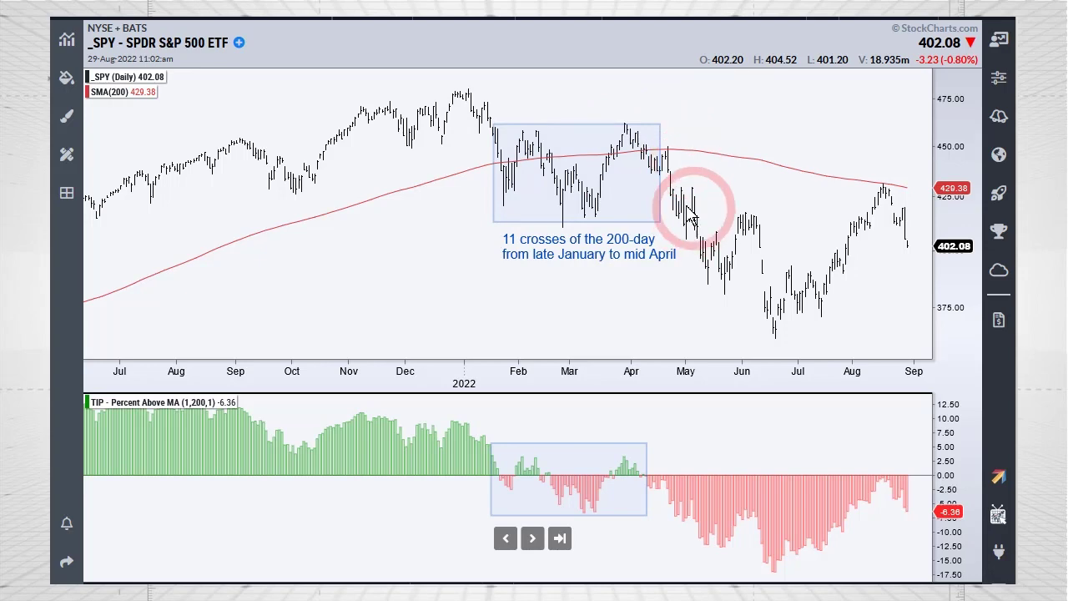
Step: Look back through the SPY chart history from 2022 to earlier years, examining crosses of the 200-day SMA
{"action": "left_click_drag", "start_coordinate": [271, 294], "coordinate": [832, 270]}
{"action": "left_click_drag", "start_coordinate": [172, 191], "coordinate": [576, 181]}
{"action": "left_click_drag", "start_coordinate": [162, 287], "coordinate": [808, 261]}
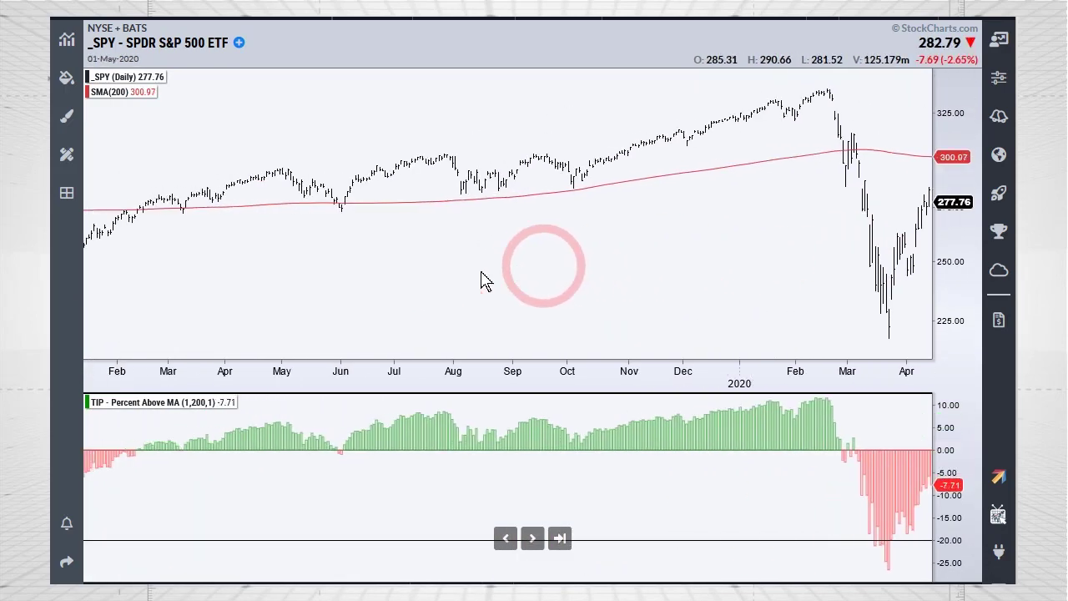
{"action": "left_click_drag", "start_coordinate": [229, 288], "coordinate": [411, 211]}
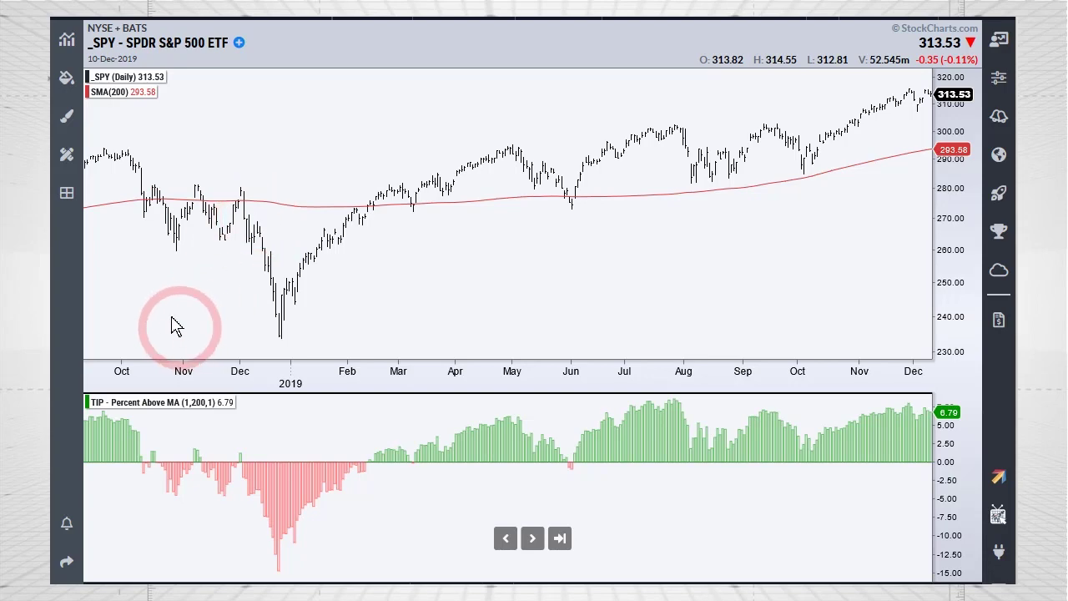
{"action": "left_click_drag", "start_coordinate": [172, 312], "coordinate": [793, 292]}
{"action": "left_click_drag", "start_coordinate": [250, 329], "coordinate": [834, 281]}
{"action": "left_click_drag", "start_coordinate": [197, 191], "coordinate": [876, 154]}
{"action": "left_click_drag", "start_coordinate": [258, 287], "coordinate": [822, 218]}
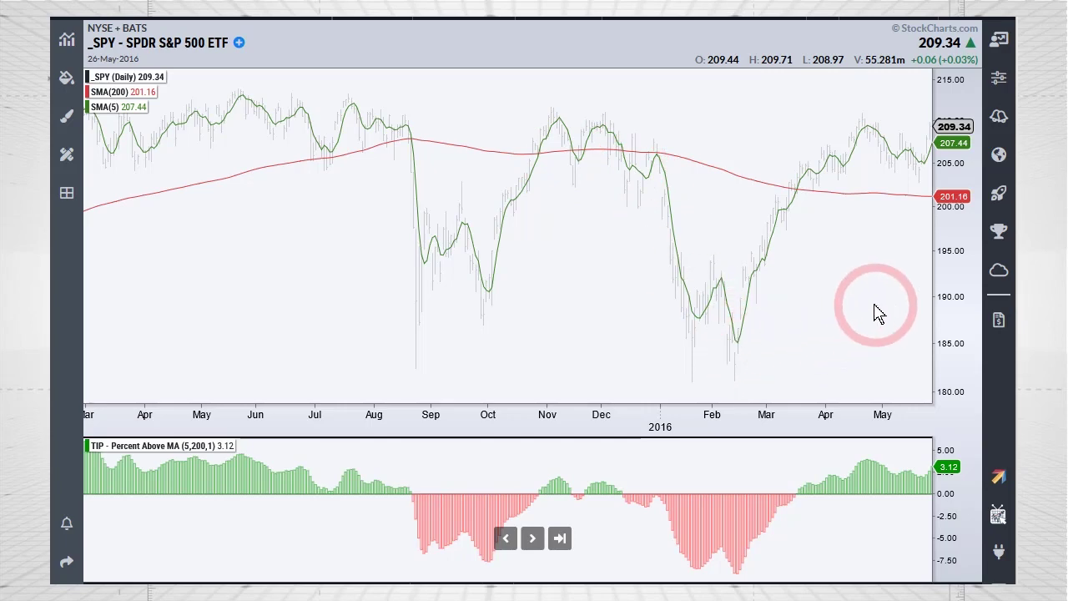
Step: Follow the SPY chart forward from 2016 to August 2022, examining where the 5-day SMA crosses the 200-day SMA
{"action": "left_click_drag", "start_coordinate": [834, 305], "coordinate": [243, 316]}
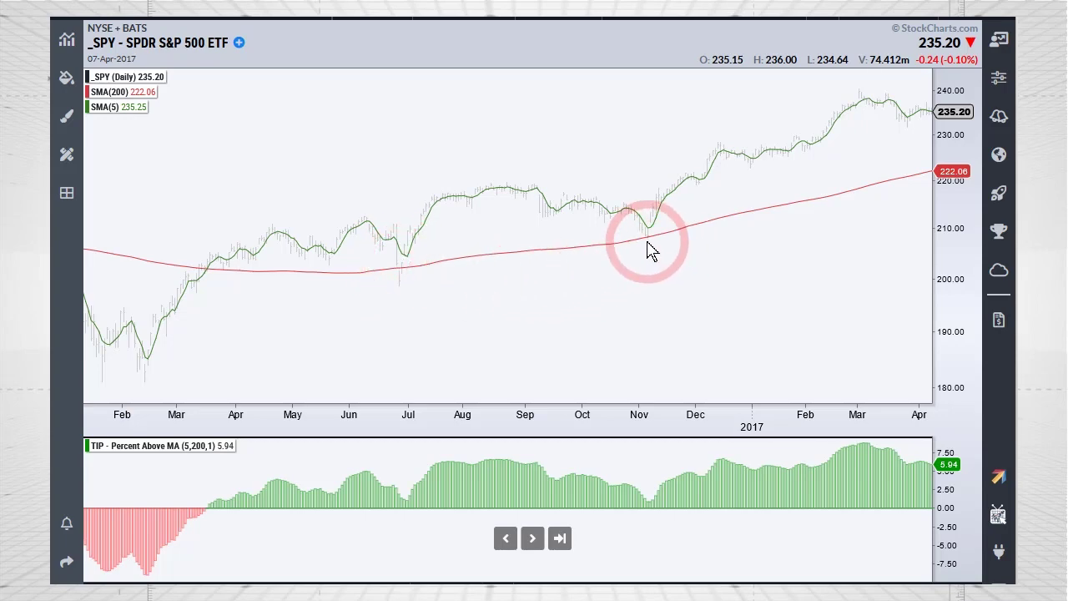
{"action": "left_click_drag", "start_coordinate": [806, 310], "coordinate": [384, 321]}
{"action": "left_click_drag", "start_coordinate": [679, 286], "coordinate": [590, 344]}
{"action": "left_click_drag", "start_coordinate": [860, 331], "coordinate": [492, 350]}
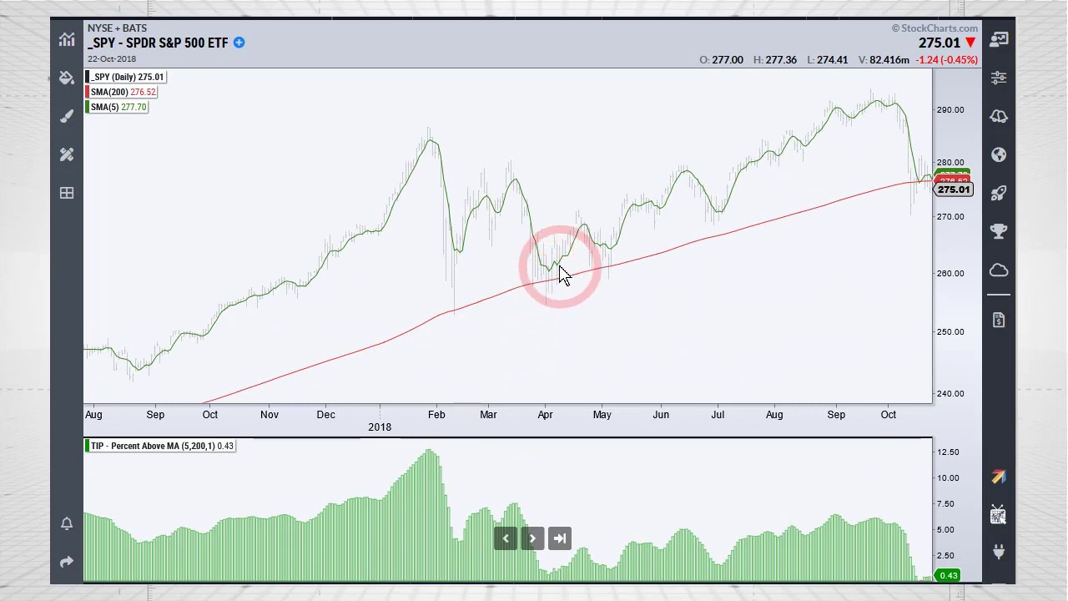
{"action": "left_click_drag", "start_coordinate": [806, 353], "coordinate": [395, 374]}
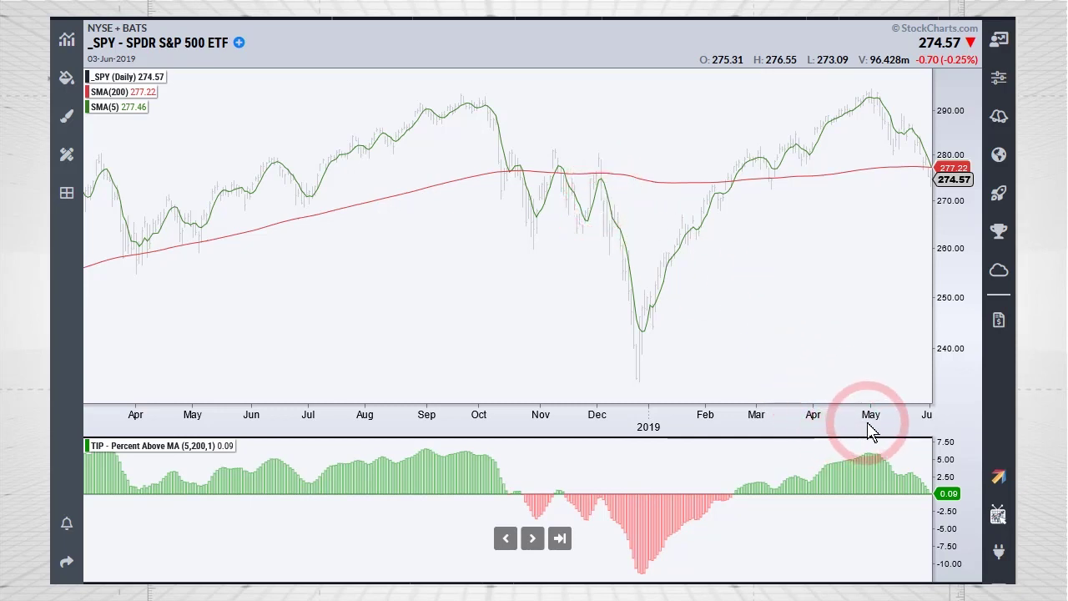
{"action": "left_click_drag", "start_coordinate": [834, 312], "coordinate": [309, 324]}
{"action": "left_click_drag", "start_coordinate": [876, 307], "coordinate": [422, 333]}
{"action": "left_click_drag", "start_coordinate": [791, 319], "coordinate": [602, 334]}
{"action": "left_click_drag", "start_coordinate": [867, 300], "coordinate": [434, 339]}
{"action": "left_click_drag", "start_coordinate": [841, 351], "coordinate": [558, 375]}
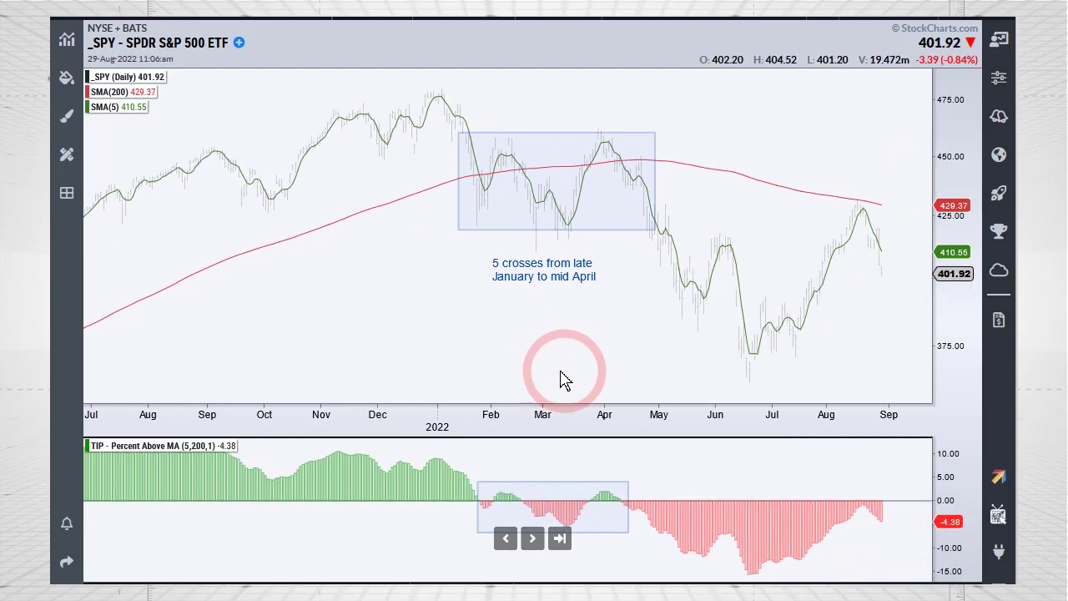
Step: Examine the 5-day SMA crosses of the 200-day SMA in the highlighted late January to mid April 2022 range
{"action": "left_click", "coordinate": [467, 186]}
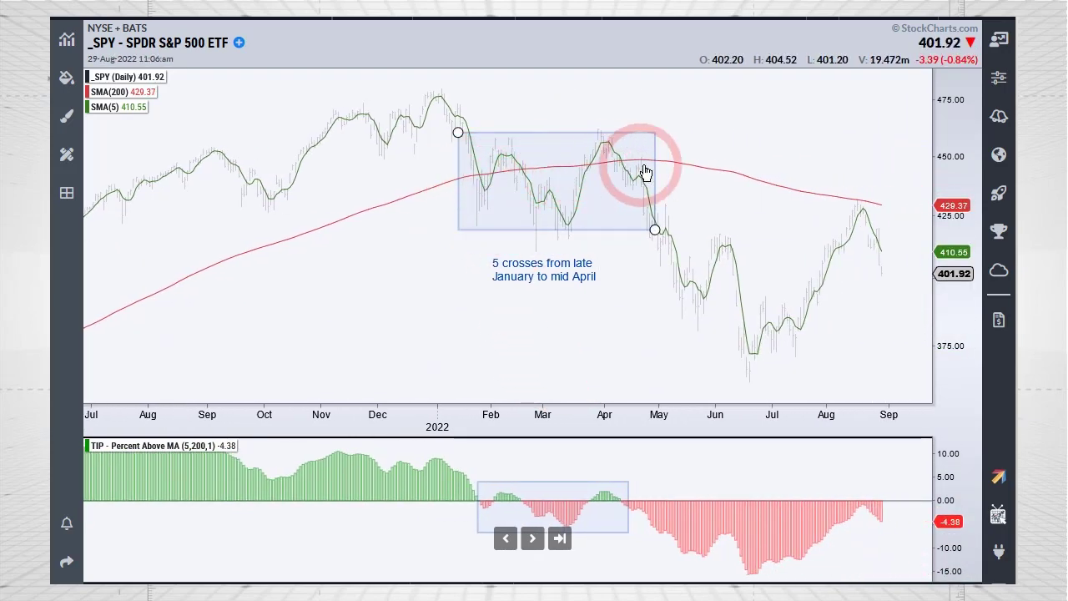
{"action": "left_click", "coordinate": [698, 207]}
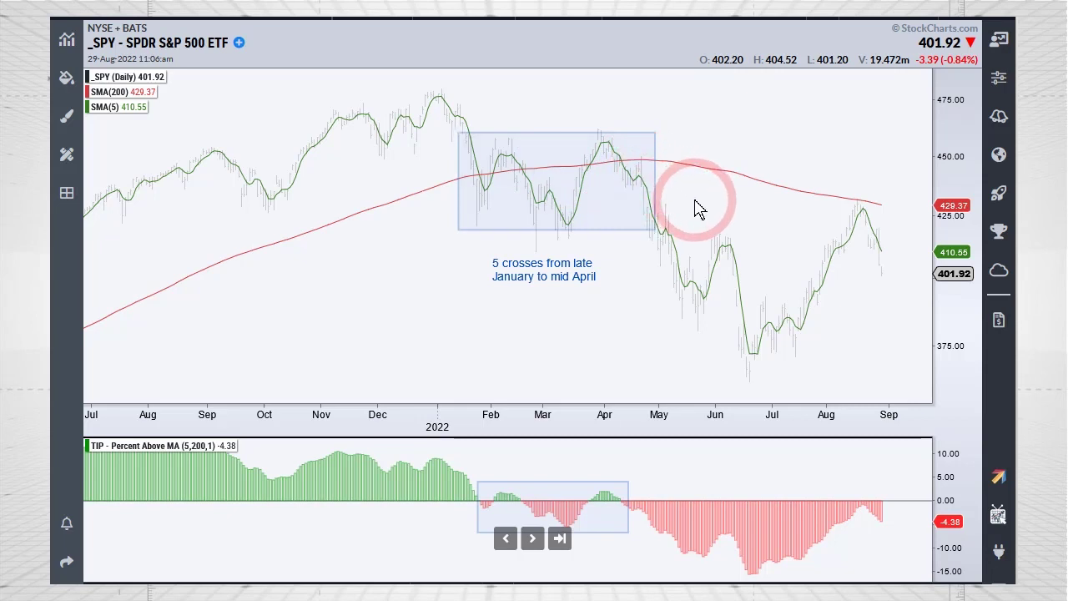
{"action": "left_click", "coordinate": [479, 139]}
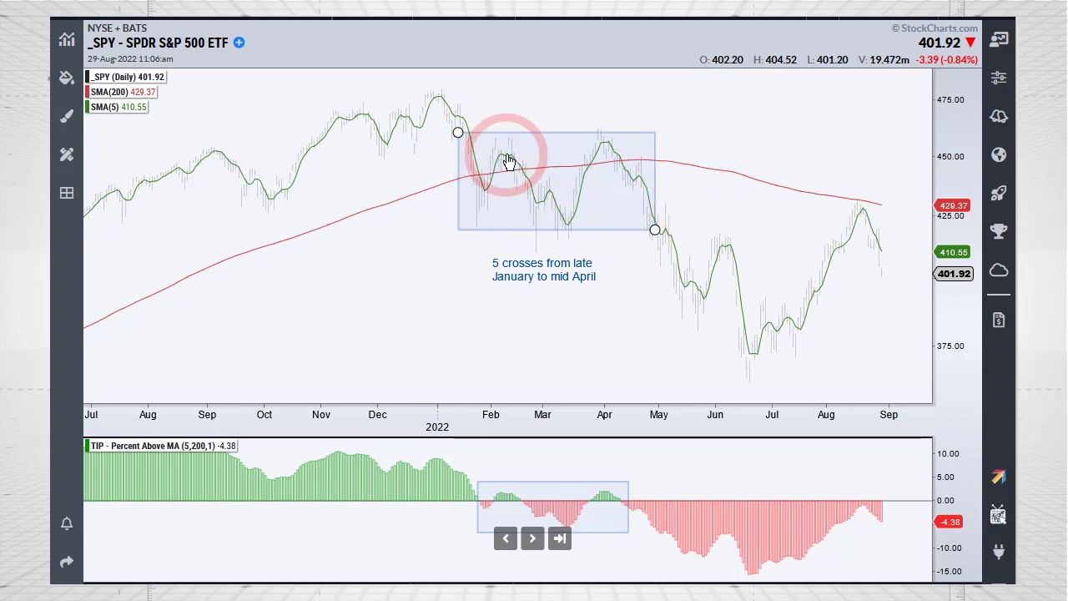
{"action": "left_click", "coordinate": [542, 275]}
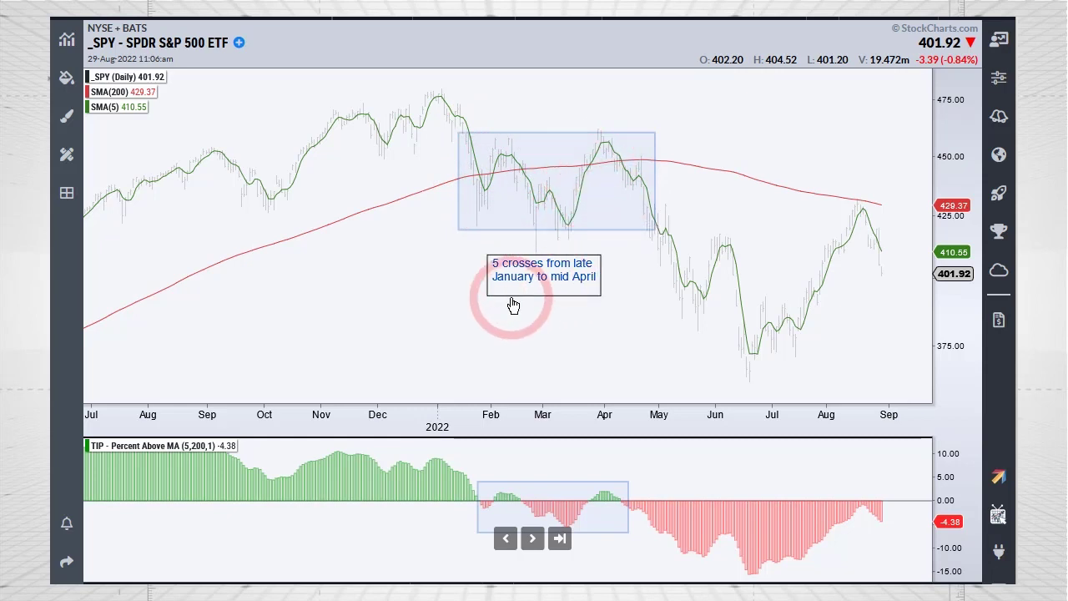
Step: Switch to the One MA Cross LongOnly backtest and examine SPY's buy and sell signals for price and 5-day SMA crosses
{"action": "left_click", "coordinate": [933, 579]}
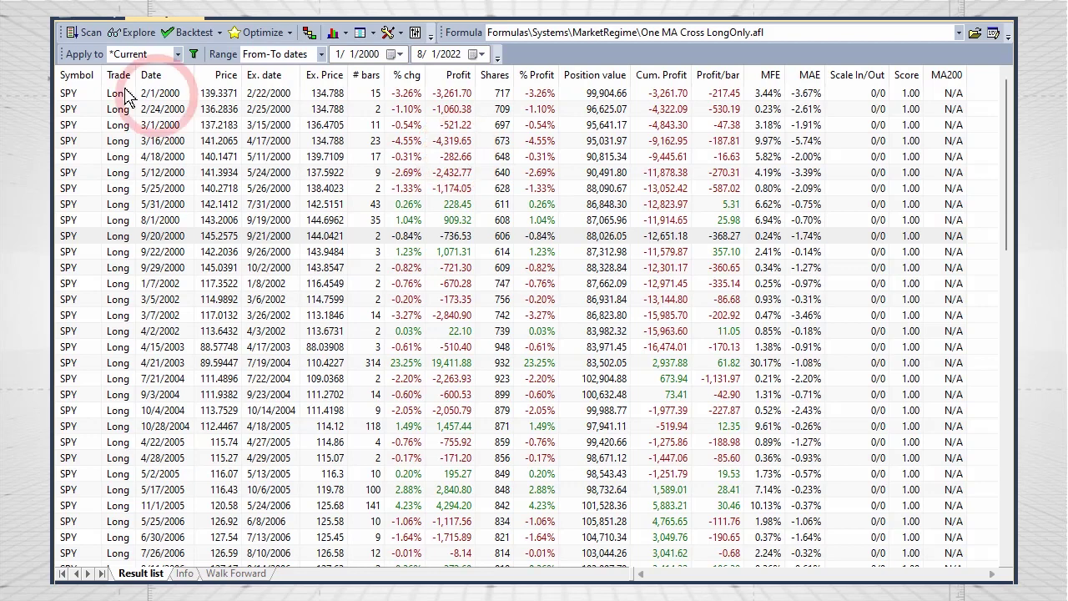
{"action": "left_click", "coordinate": [110, 17]}
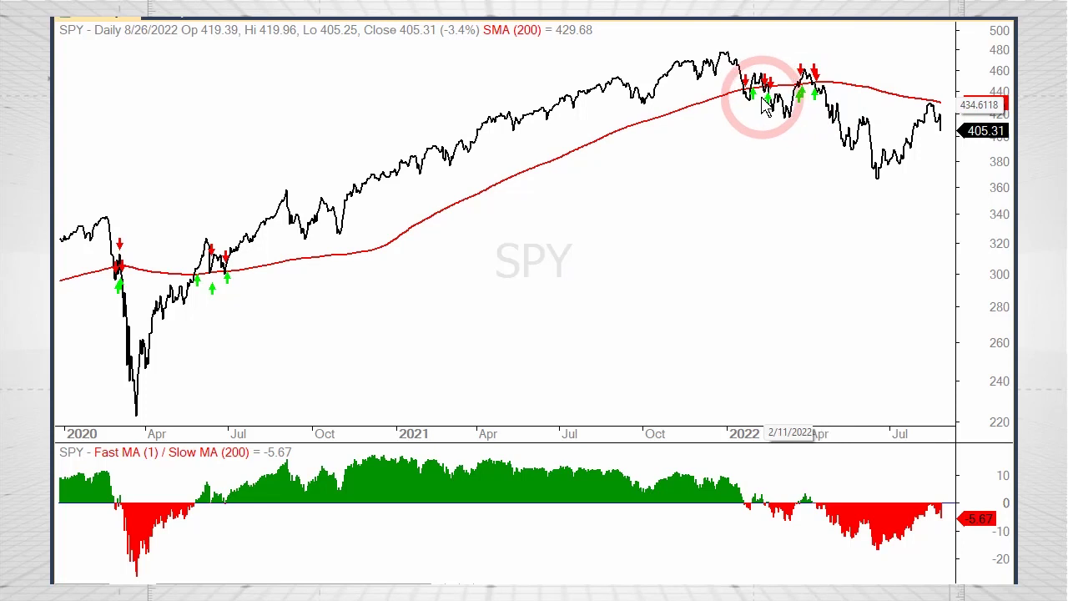
{"action": "mouse_move", "coordinate": [822, 97]}
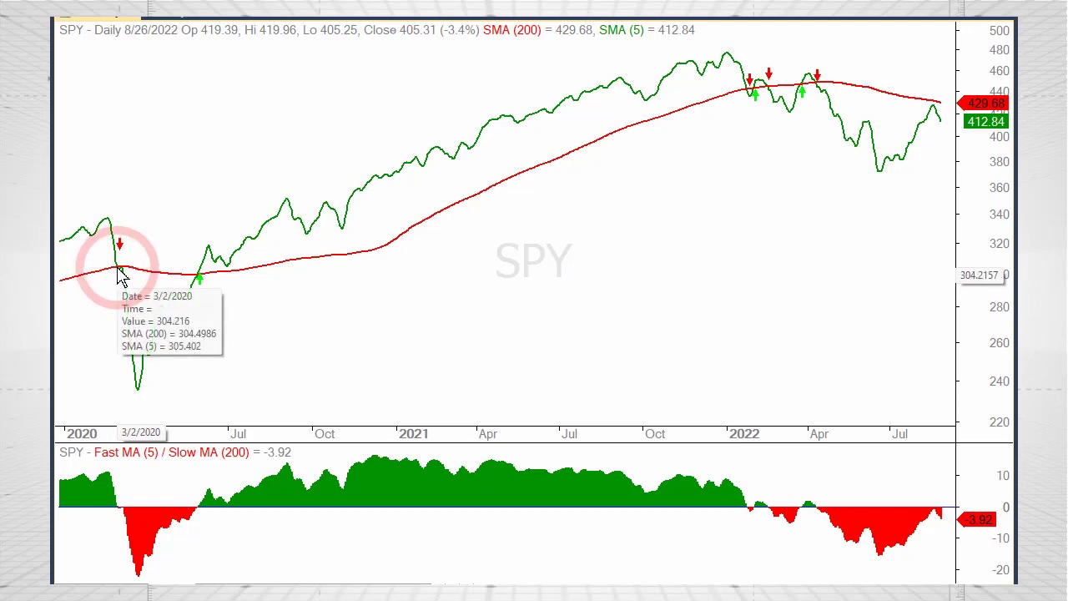
{"action": "mouse_move", "coordinate": [206, 289]}
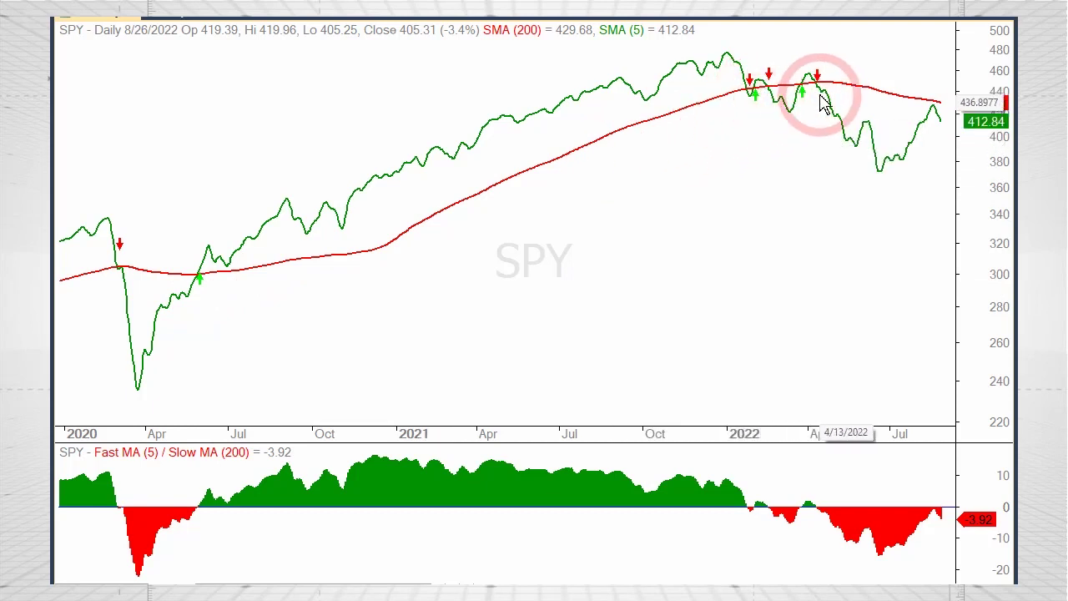
{"action": "mouse_move", "coordinate": [812, 108]}
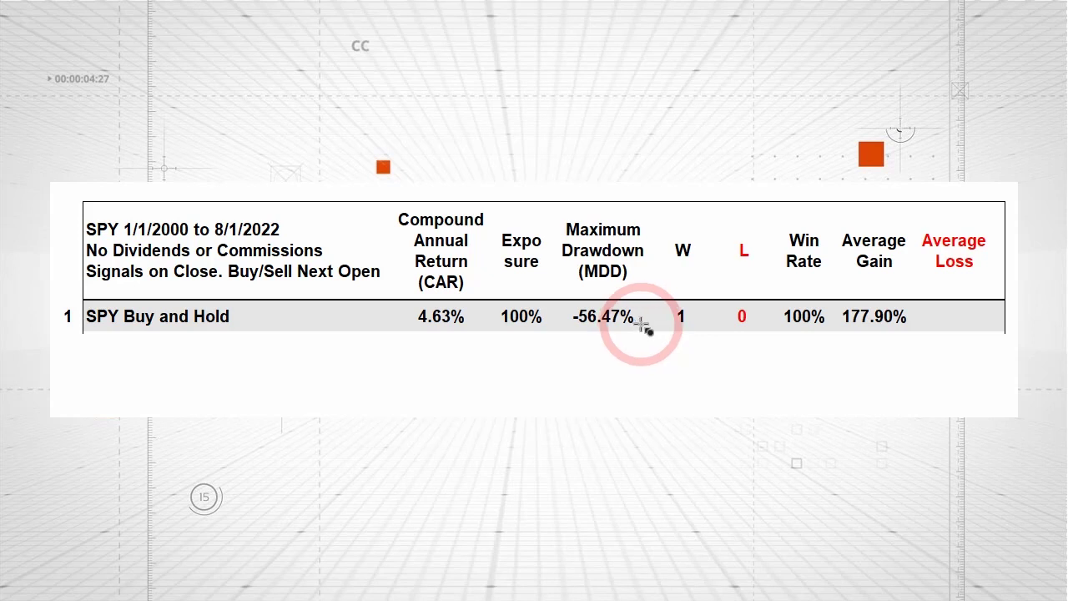
Step: Move the white cover shape down to reveal the SPY Buy/Sell 200-day SMA Cross row in the results table
{"action": "left_click", "coordinate": [637, 355]}
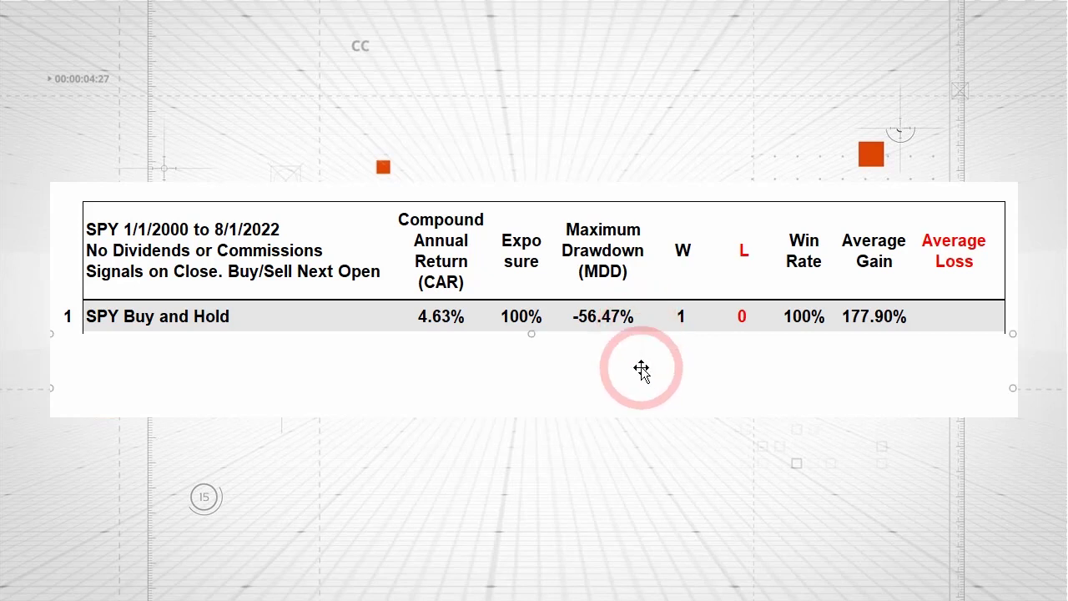
{"action": "left_click_drag", "start_coordinate": [641, 369], "coordinate": [641, 397]}
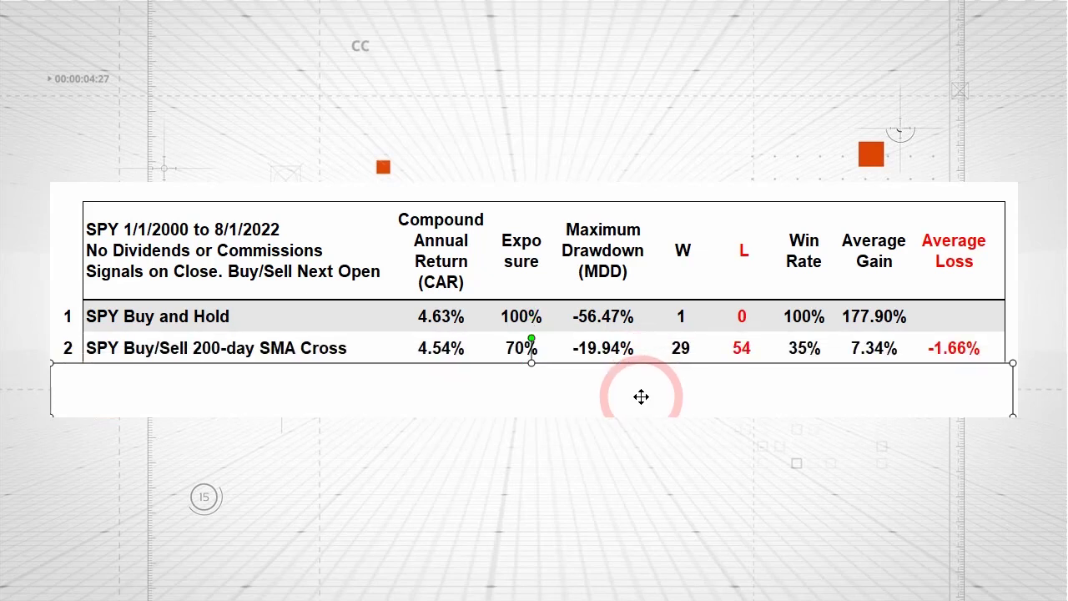
{"action": "key", "text": "Escape"}
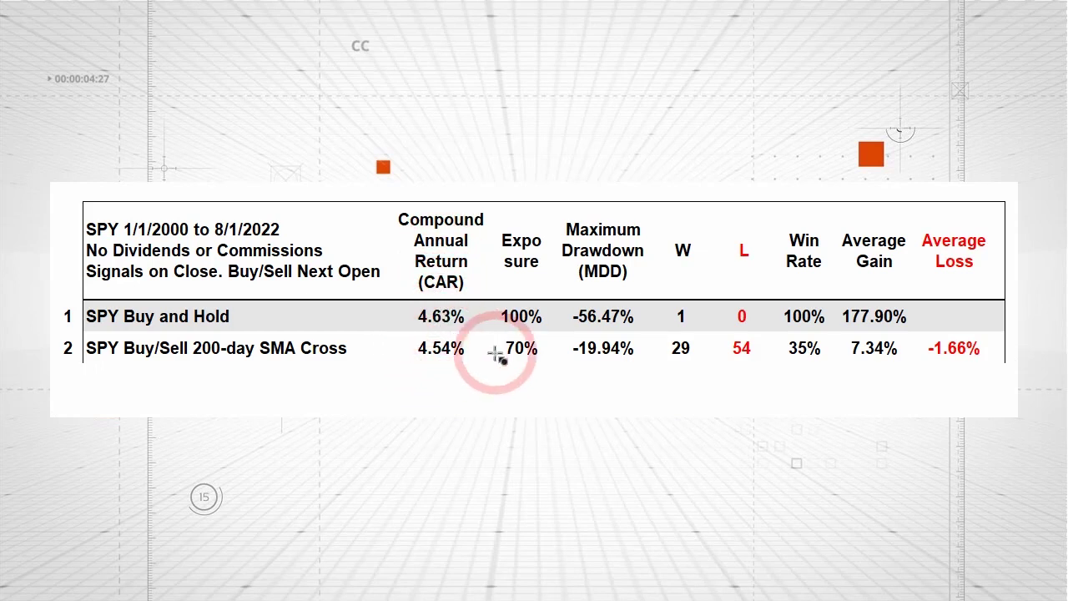
{"action": "left_click", "coordinate": [531, 367]}
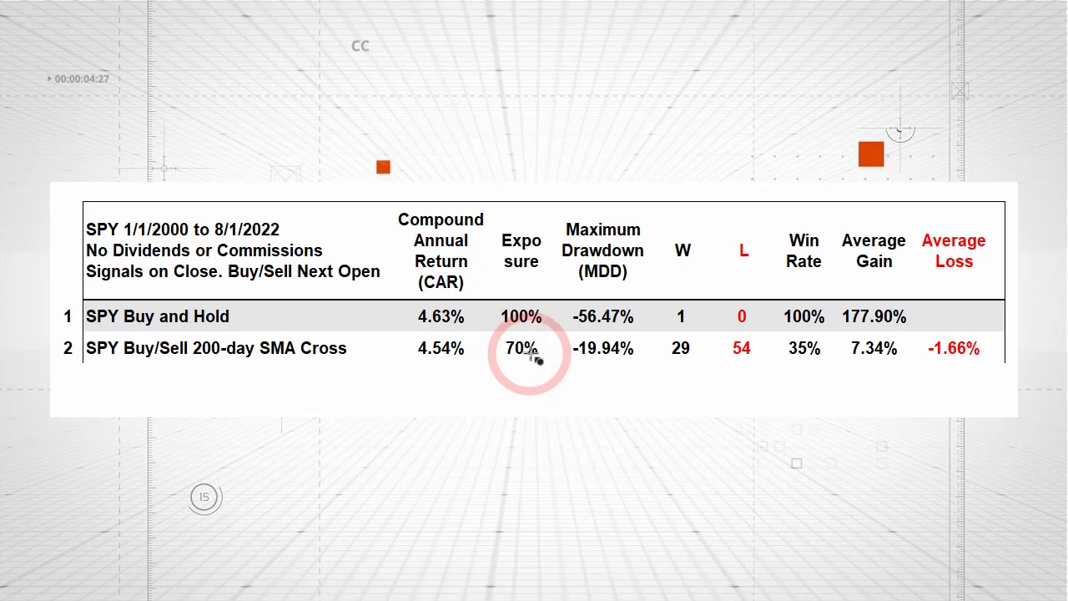
{"action": "left_click", "coordinate": [551, 348]}
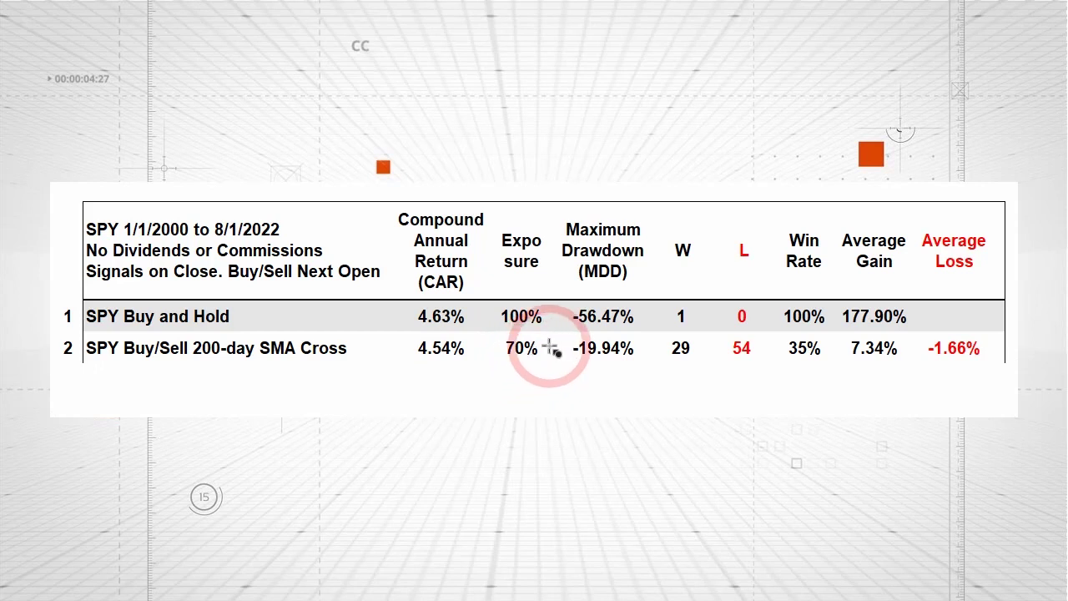